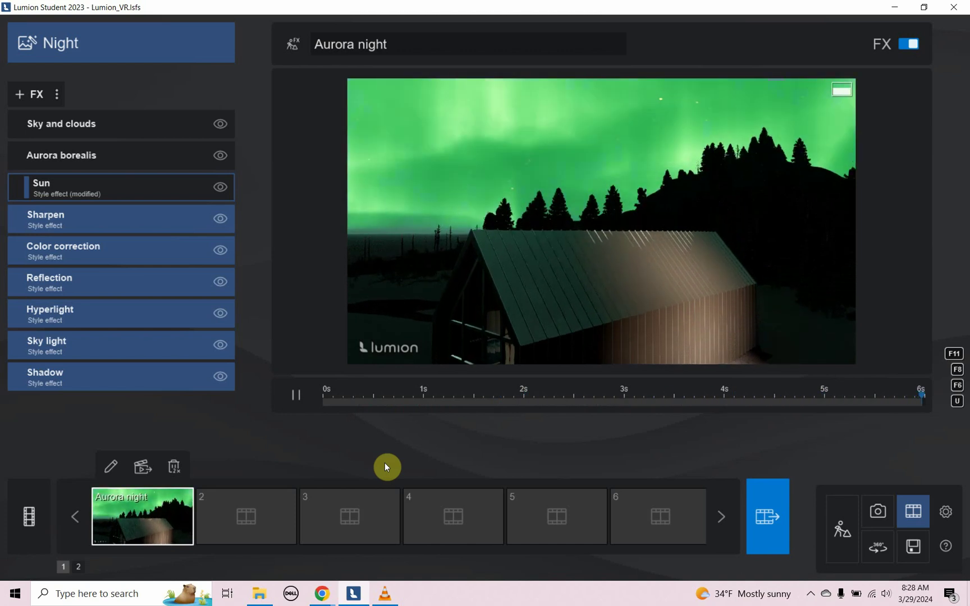
# - Switch to VLC media player and look around the interior 360° panorama video in several directions
pyautogui.hotkey('alt', 'Tab')
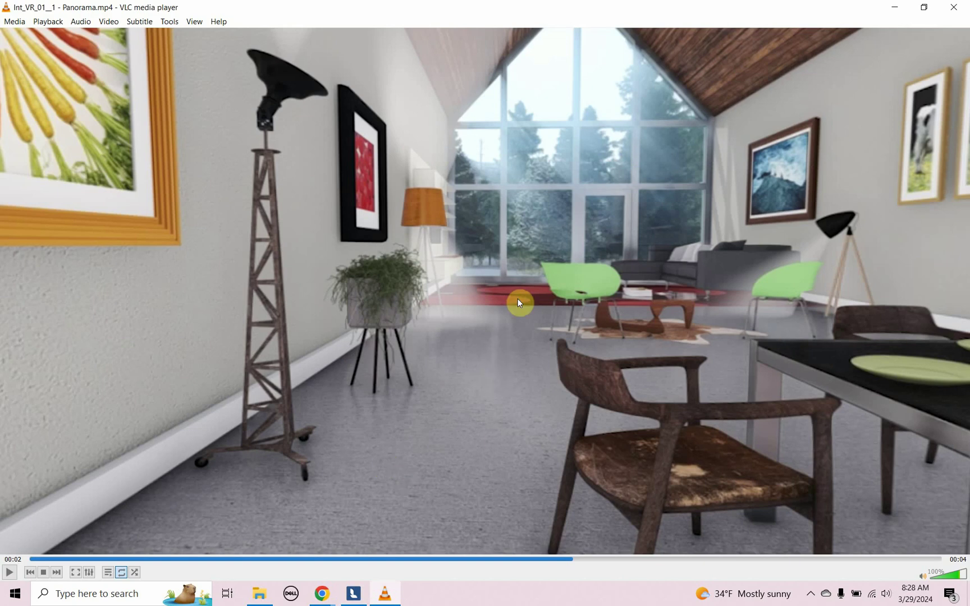
pyautogui.moveTo(472, 334); pyautogui.dragTo(542, 390)
pyautogui.moveTo(669, 425); pyautogui.dragTo(569, 356)
pyautogui.moveTo(397, 364)
pyautogui.mouseDown()
pyautogui.moveTo(502, 340)
pyautogui.moveTo(580, 379)
pyautogui.moveTo(609, 414)
pyautogui.moveTo(416, 361)
pyautogui.moveTo(529, 359)
pyautogui.moveTo(454, 343)
pyautogui.moveTo(417, 364)
pyautogui.moveTo(410, 356)
pyautogui.moveTo(485, 322)
pyautogui.moveTo(499, 333)
pyautogui.mouseUp()
# - Switch to Chrome, subscribe to the open YouTube channel and turn on all notifications for it
pyautogui.hotkey('alt', 'Tab')
pyautogui.hotkey('alt', 'Tab')
pyautogui.hotkey('alt', 'Tab')
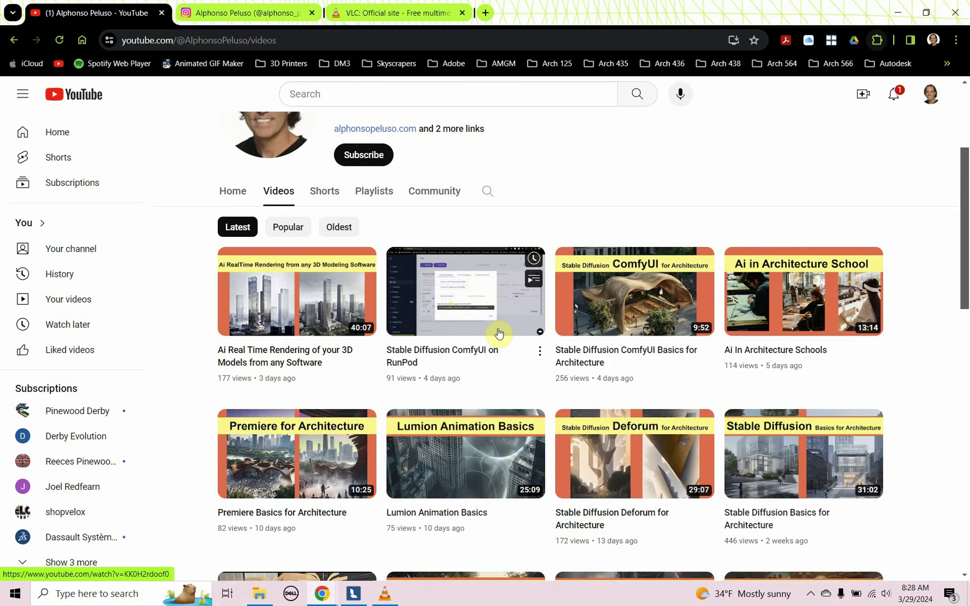
pyautogui.scroll(3, 499, 334)
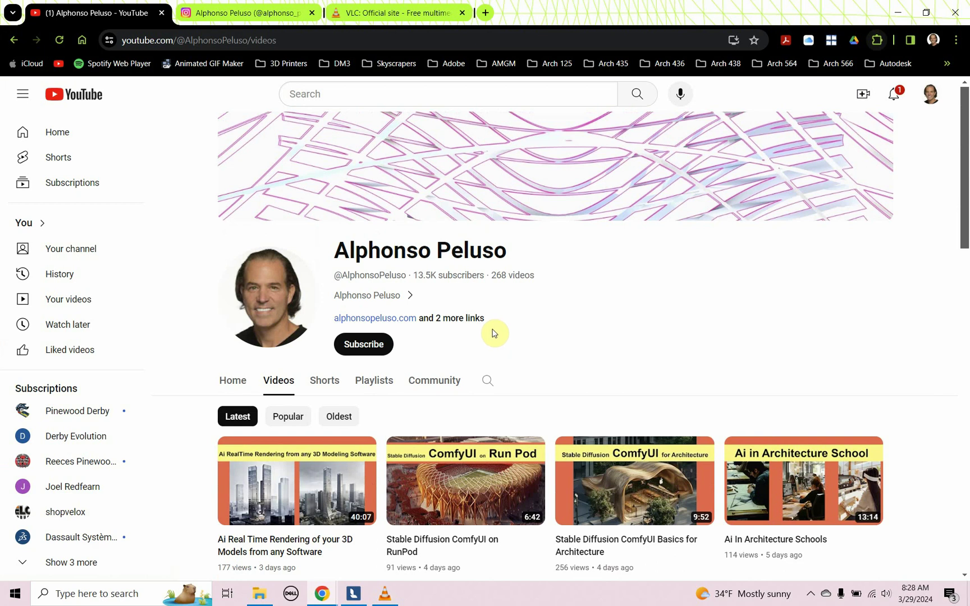
pyautogui.click(354, 345)
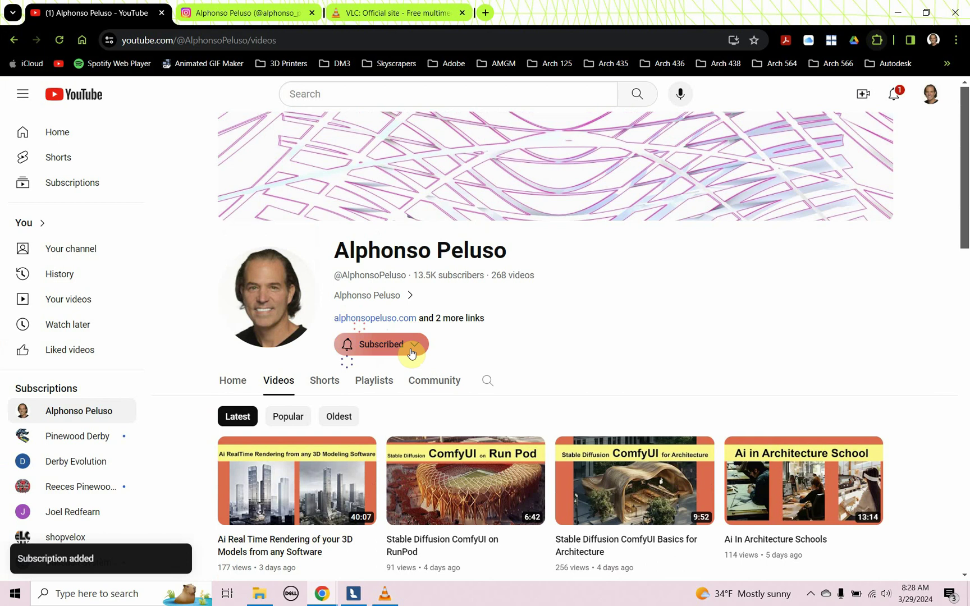
pyautogui.click(413, 351)
pyautogui.click(394, 372)
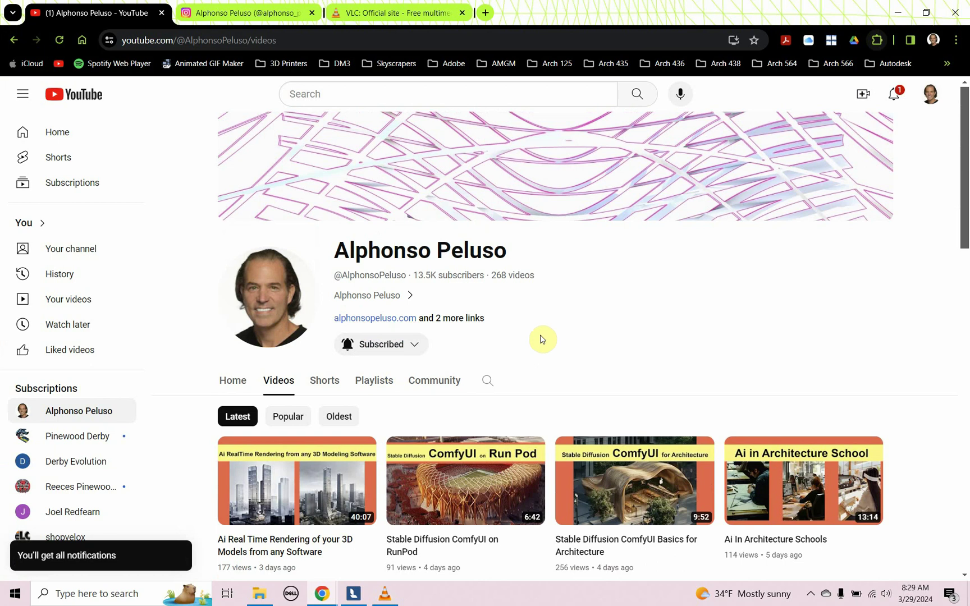
# - Look through the latest videos on the YouTube channel and return to the channel header
pyautogui.scroll(-1, 542, 339)
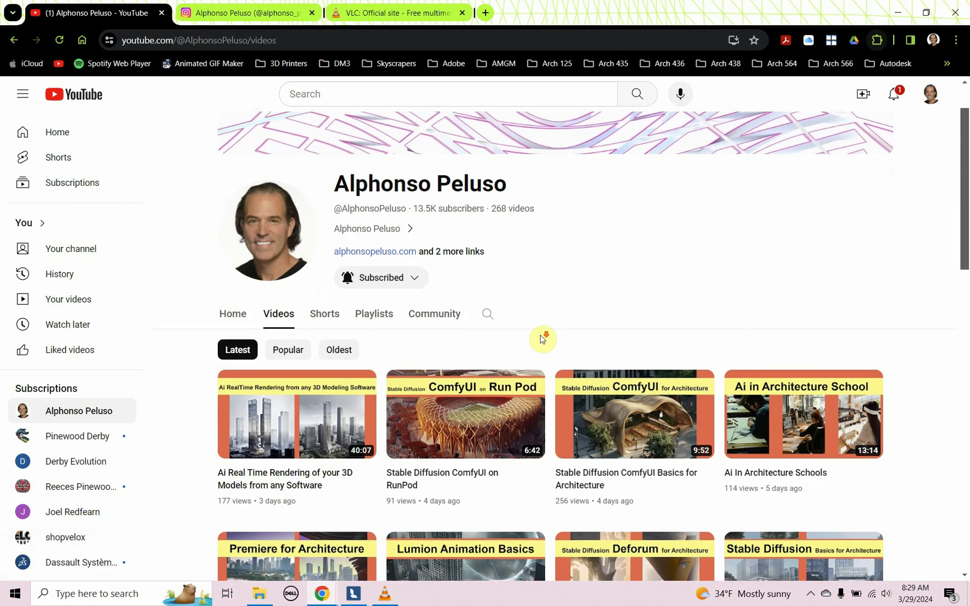
pyautogui.scroll(-2, 541, 339)
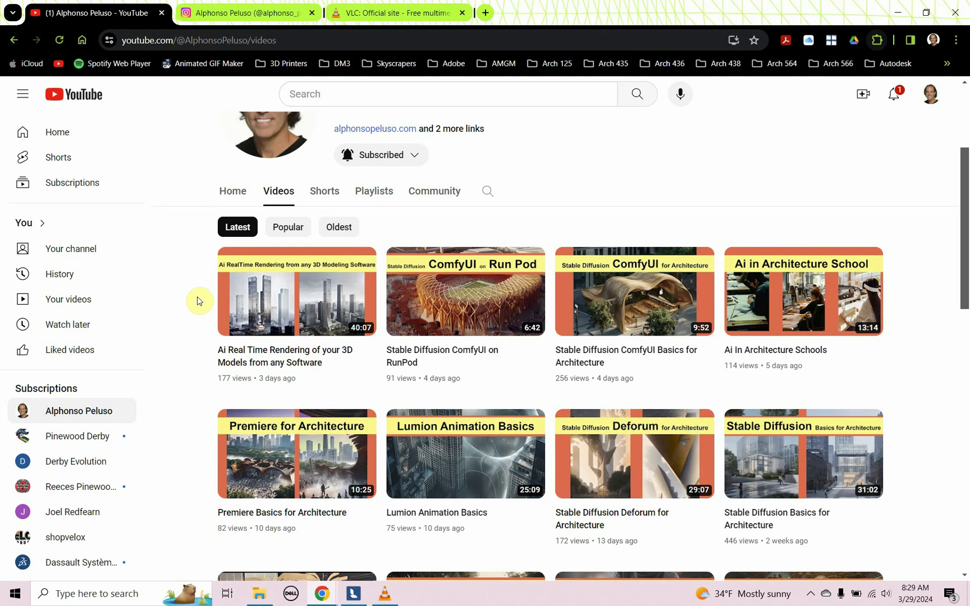
pyautogui.scroll(2, 197, 298)
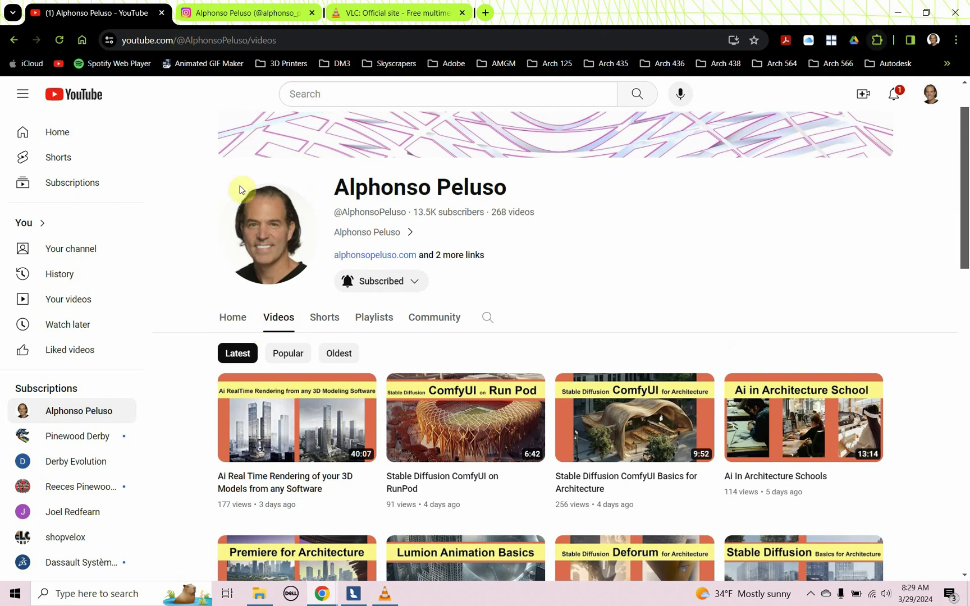
# - Look through the posts on the already opened Instagram profile and return to the profile header
pyautogui.click(238, 23)
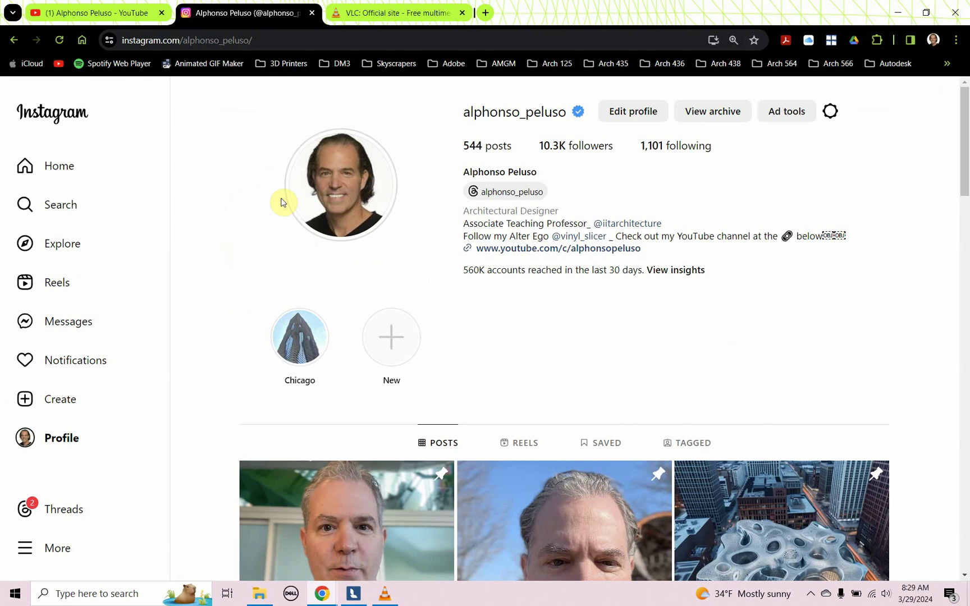
pyautogui.scroll(-5, 272, 265)
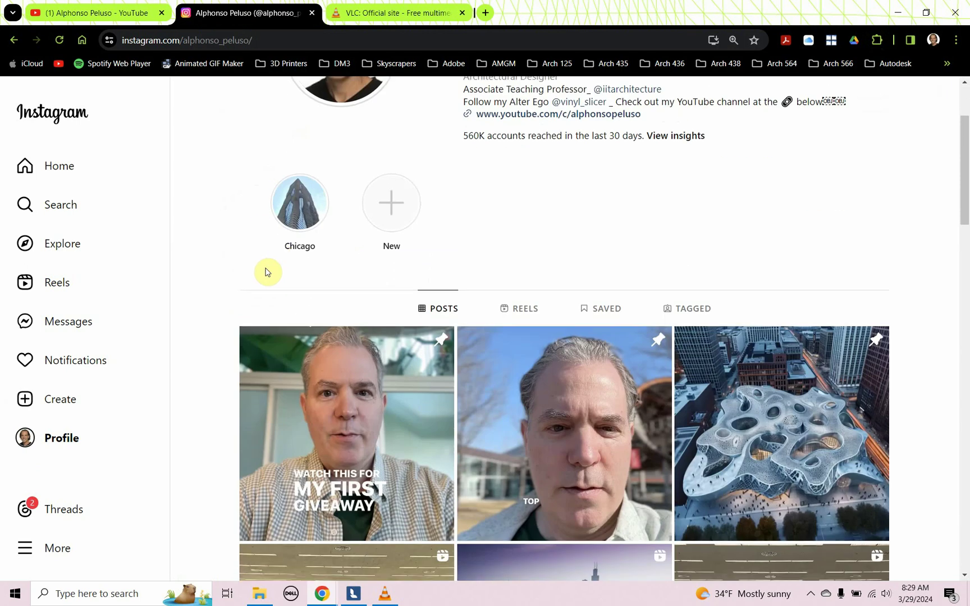
pyautogui.scroll(-9, 256, 280)
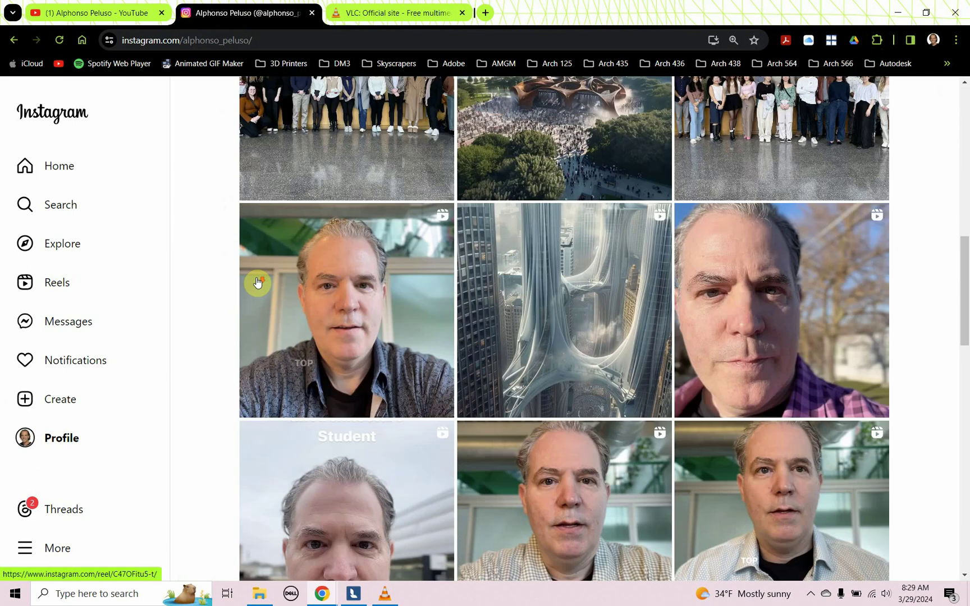
pyautogui.scroll(14, 257, 281)
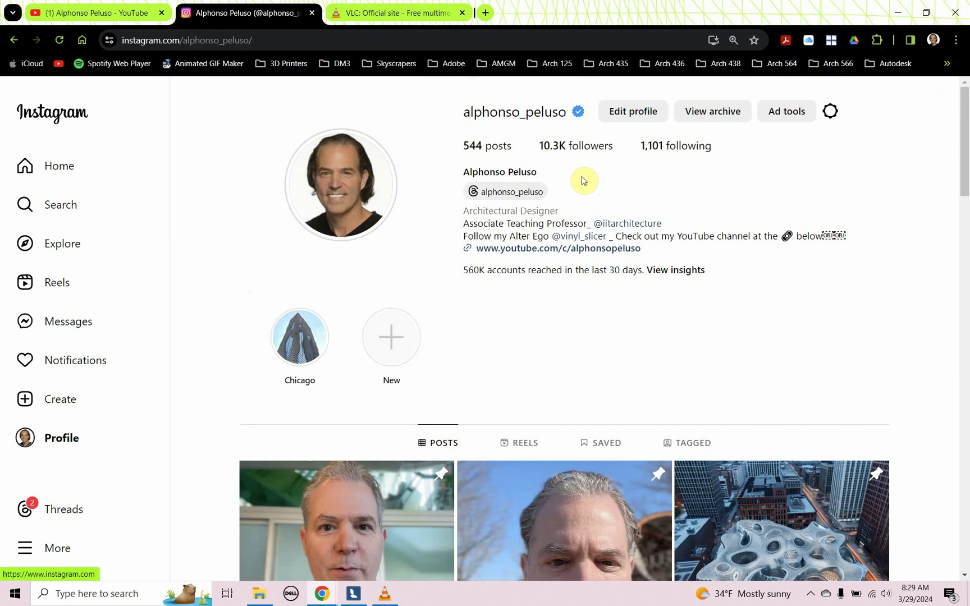
# - Switch to Lumion and enter Build mode for the house scene
pyautogui.hotkey('alt', 'Tab')
pyautogui.press('Tab')
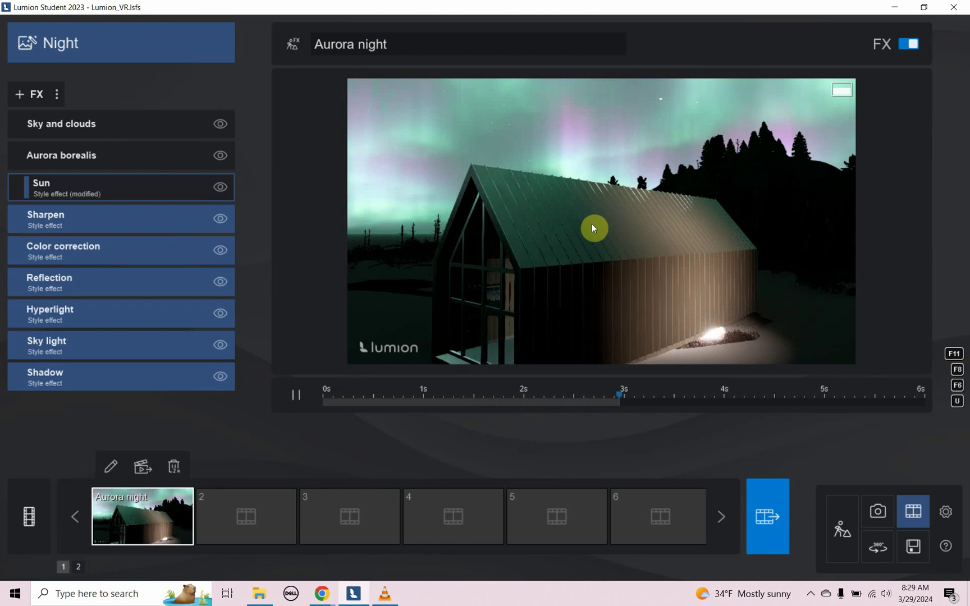
pyautogui.click(840, 530)
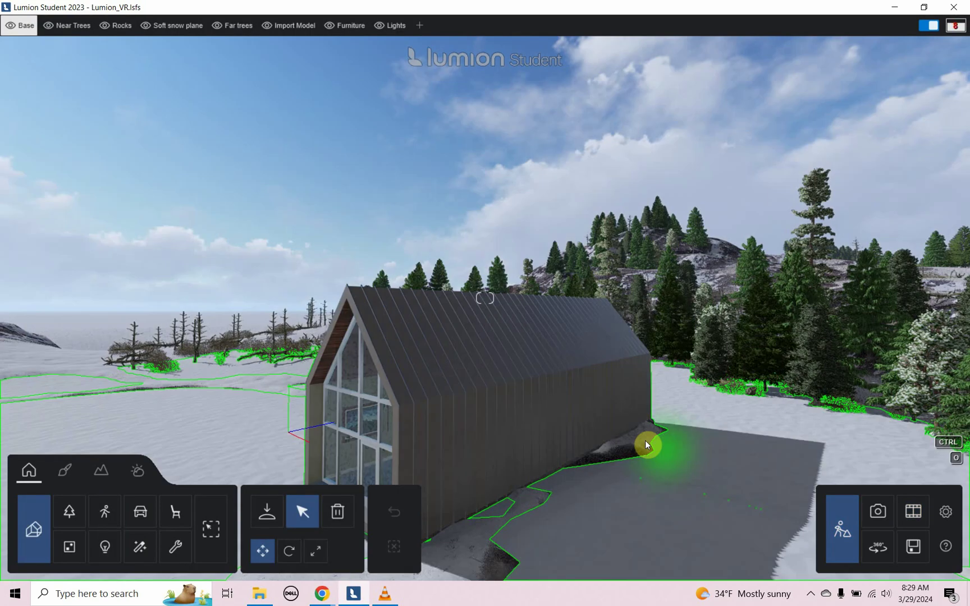
pyautogui.click(445, 309)
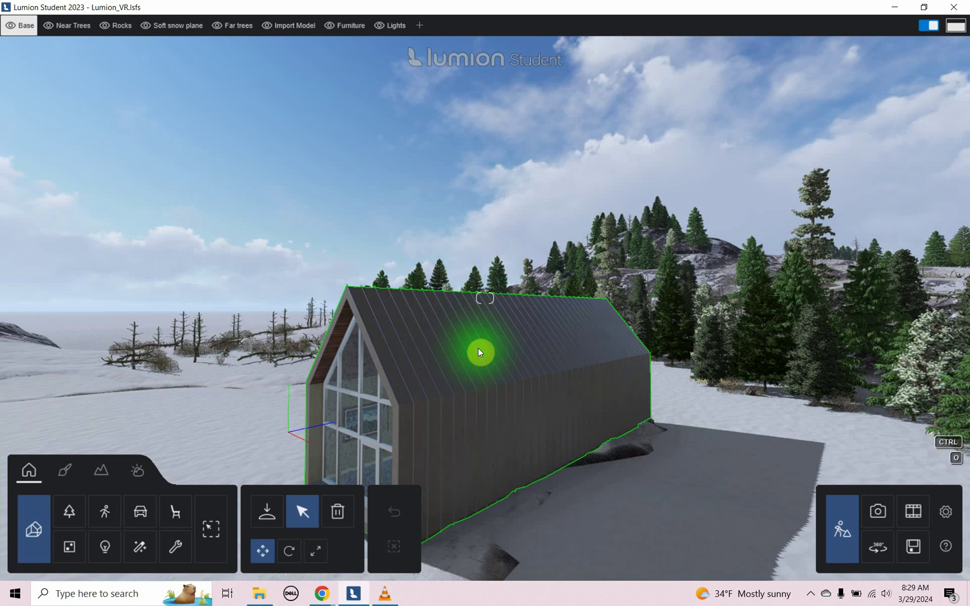
# - Move the camera into the house and frame the dining table with the glazed gable wall beyond it
pyautogui.moveTo(480, 361); pyautogui.dragTo(422, 363, button='right')
pyautogui.press('q')
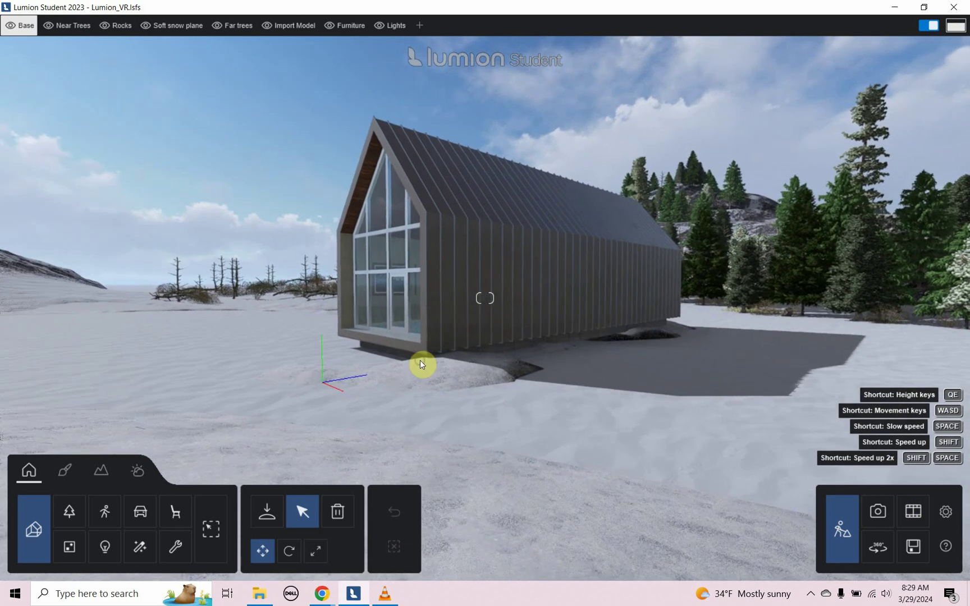
pyautogui.press('a')
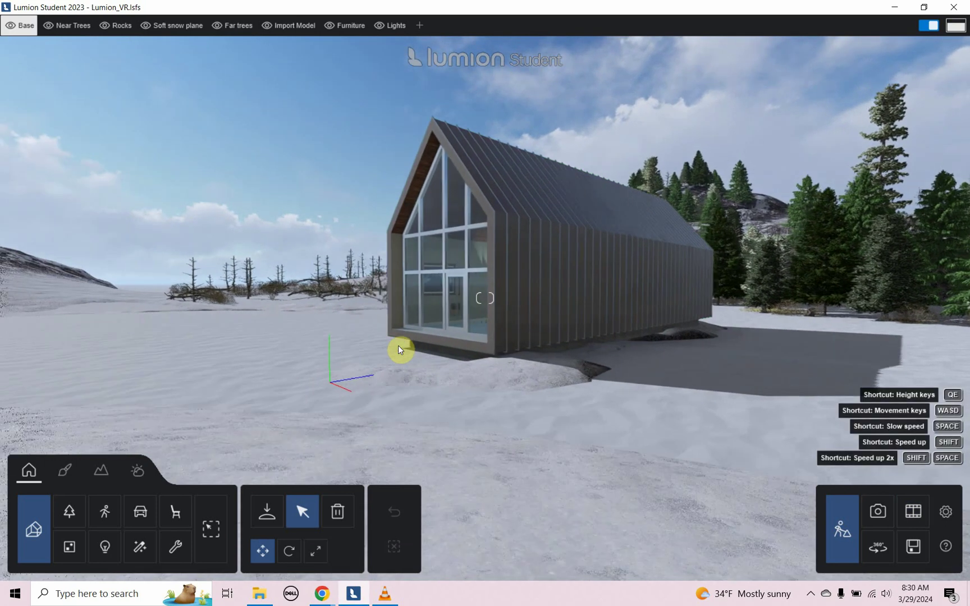
pyautogui.press('w')
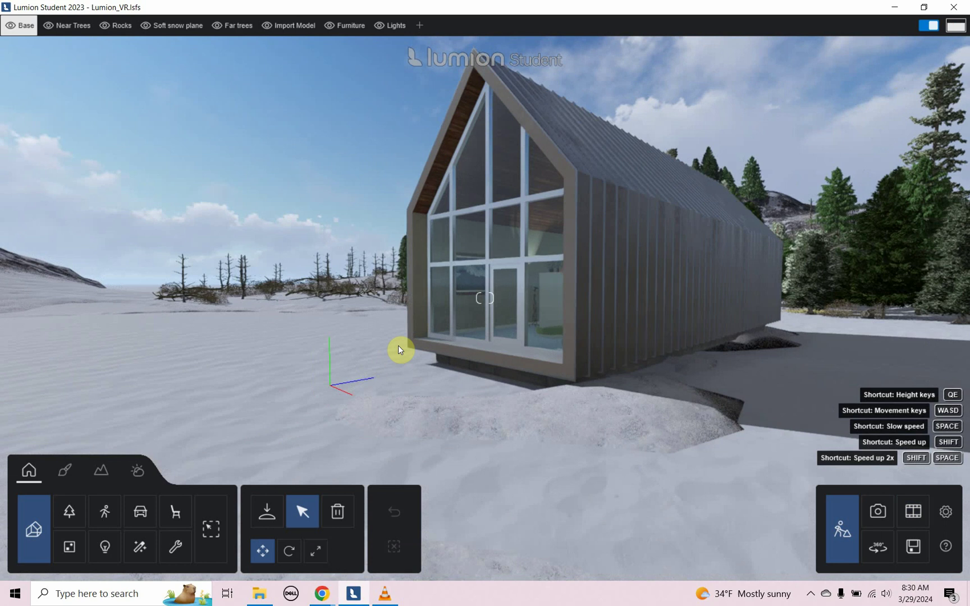
pyautogui.press('w')
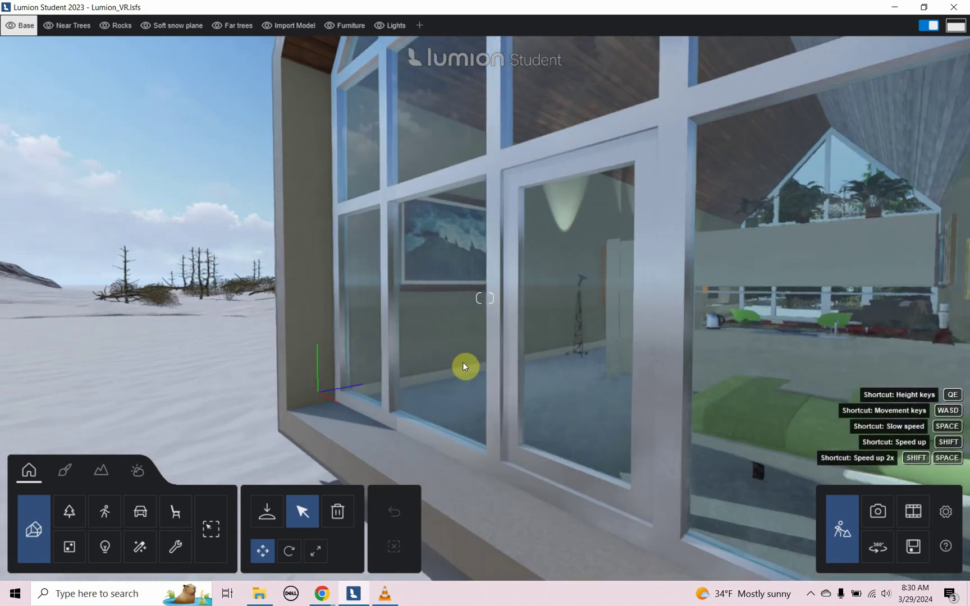
pyautogui.press('w')
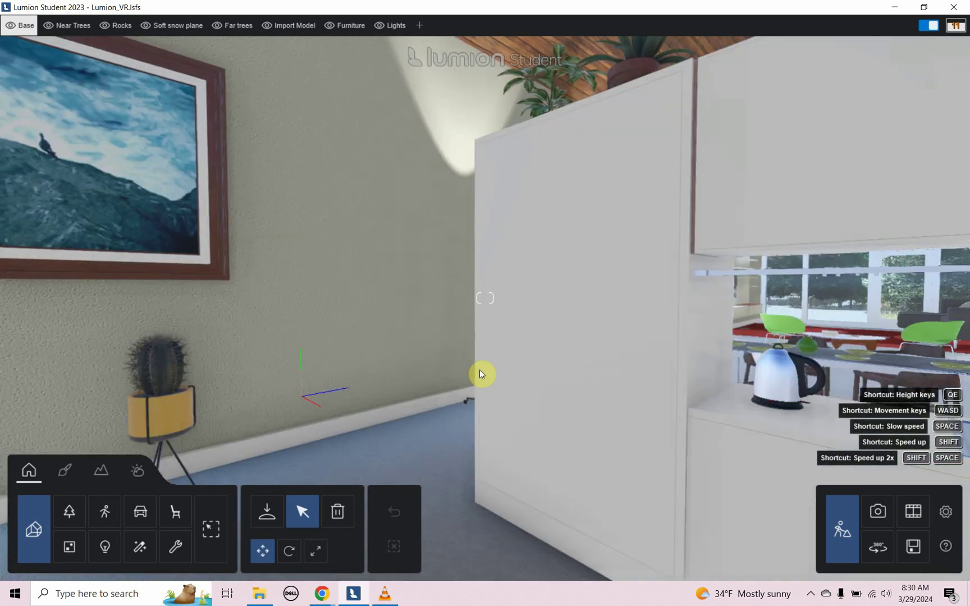
pyautogui.press('w')
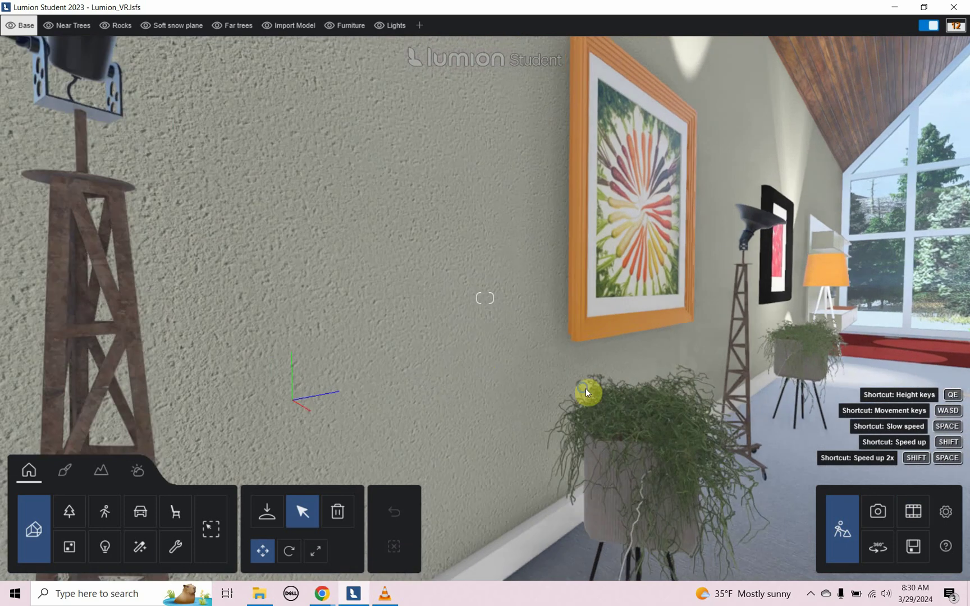
pyautogui.moveTo(585, 392)
pyautogui.mouseDown(button='right')
pyautogui.moveTo(808, 392)
pyautogui.moveTo(563, 392)
pyautogui.moveTo(489, 366)
pyautogui.mouseUp(button='right')
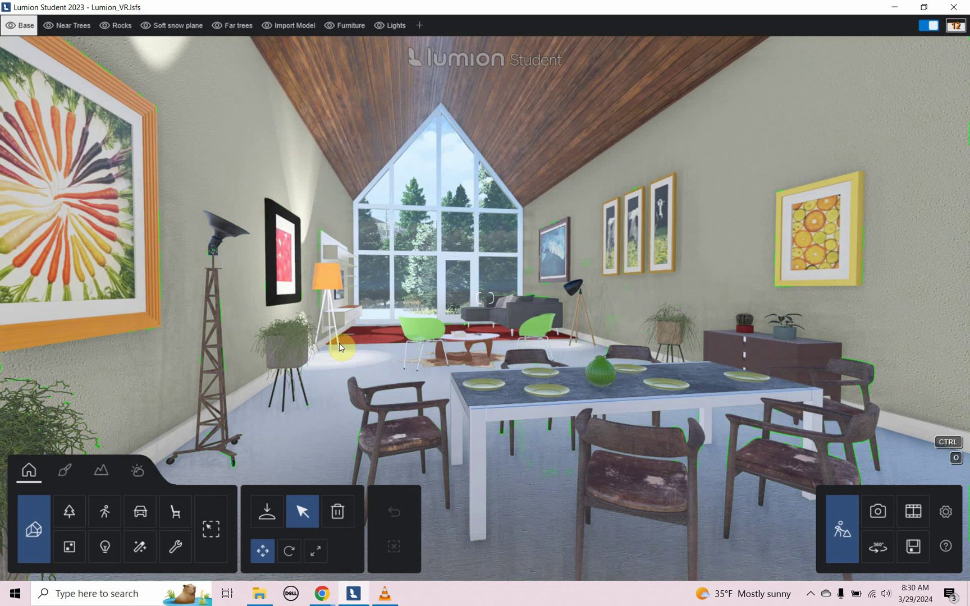
pyautogui.keyDown('ctrl'); pyautogui.moveTo(340, 346); pyautogui.dragTo(374, 307); pyautogui.keyUp('ctrl')
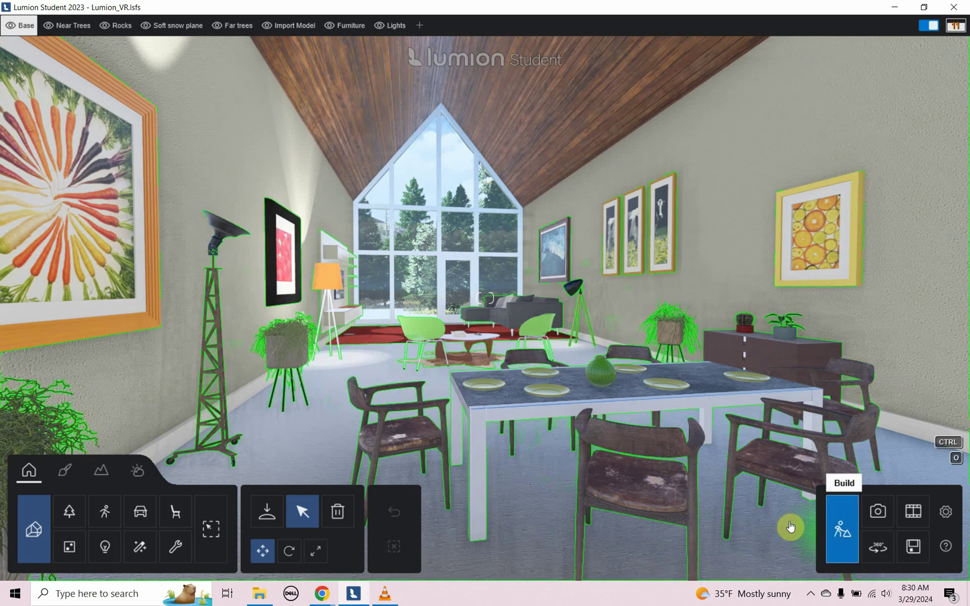
# - Enter 360 Panorama mode and copy the effect list of 1 - Panorama
pyautogui.click(885, 554)
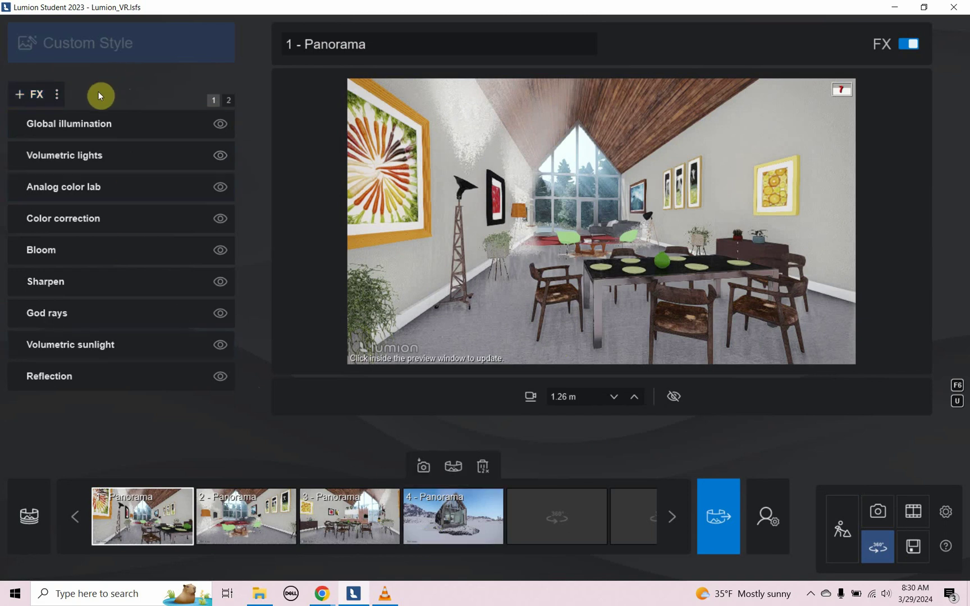
pyautogui.click(56, 94)
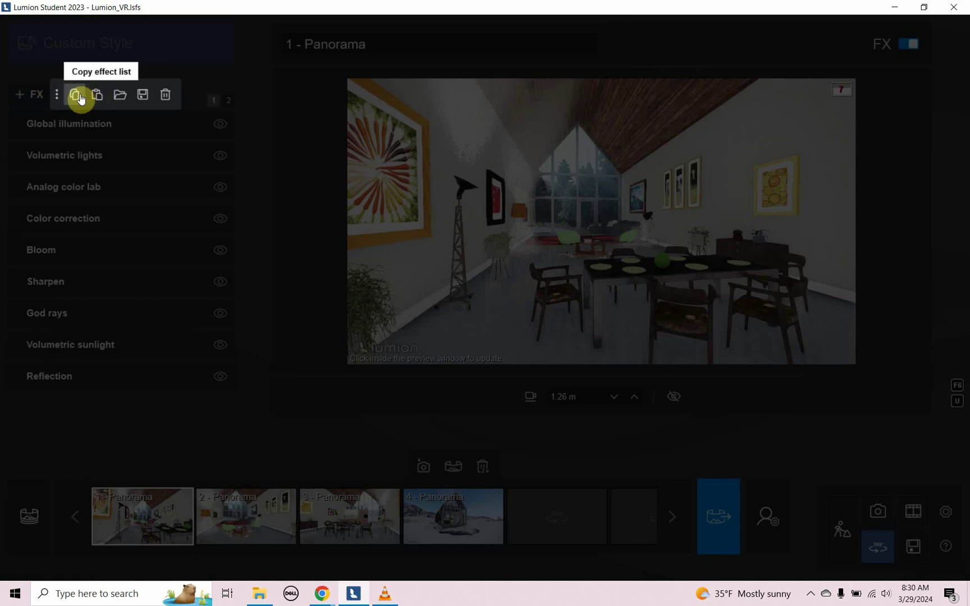
pyautogui.click(80, 99)
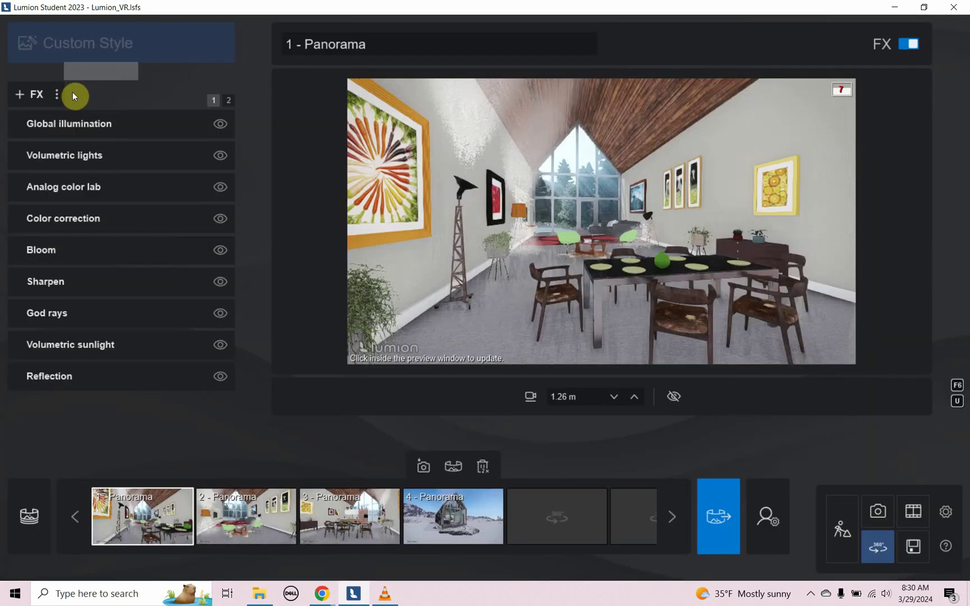
# - Store the current view in the empty fifth panorama slot, paste the copied effect list into it and update the preview
pyautogui.click(552, 539)
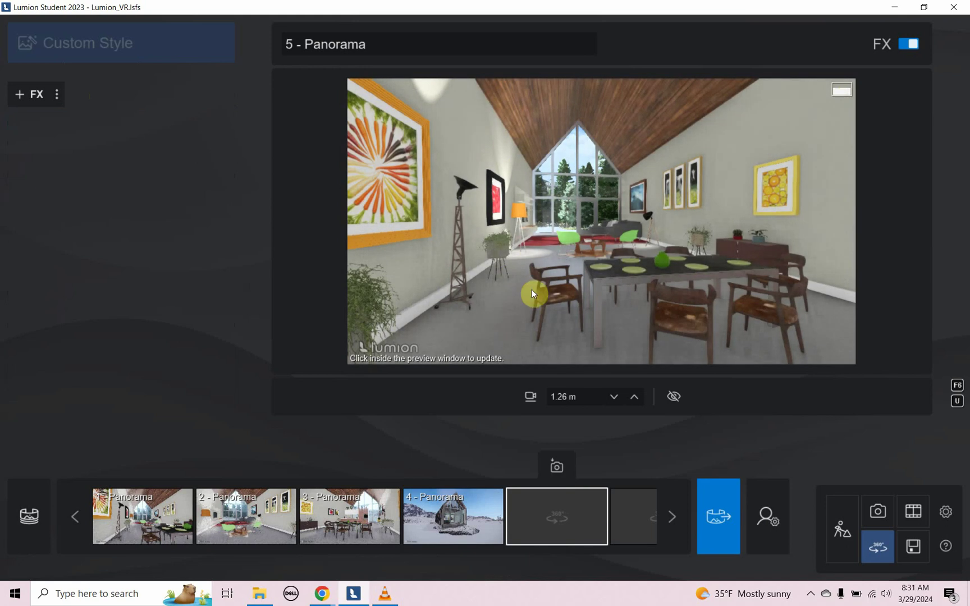
pyautogui.click(557, 466)
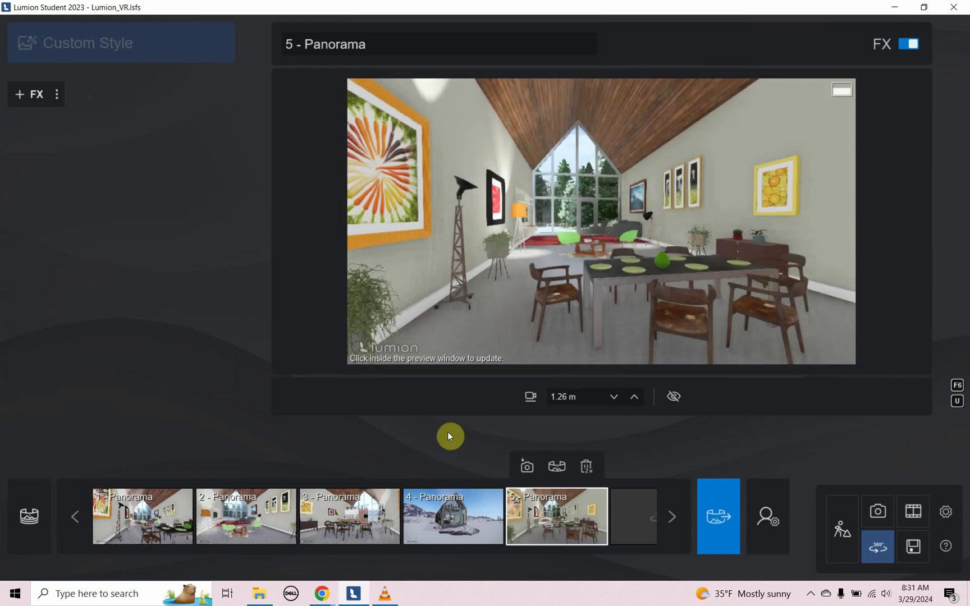
pyautogui.click(58, 94)
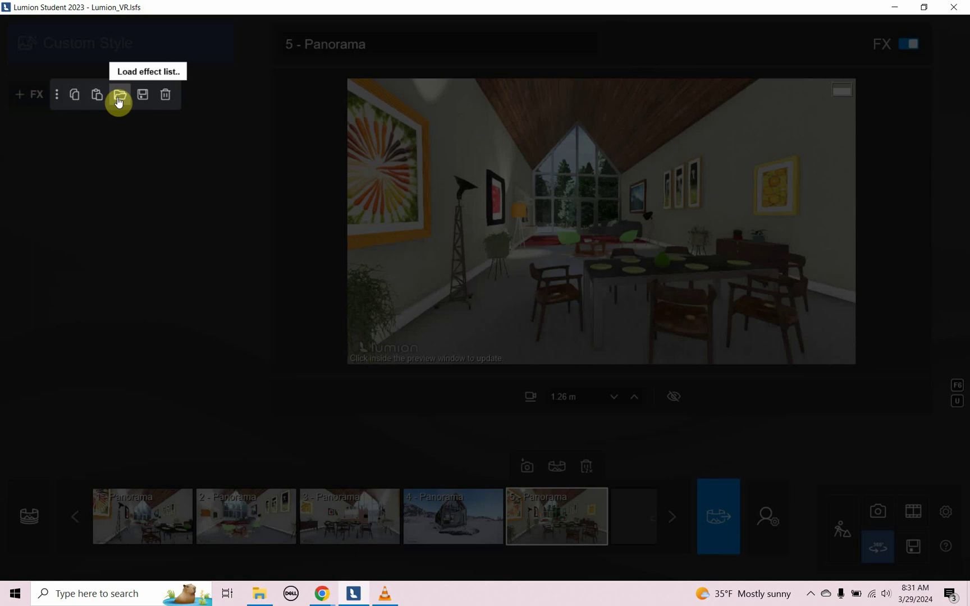
pyautogui.click(95, 94)
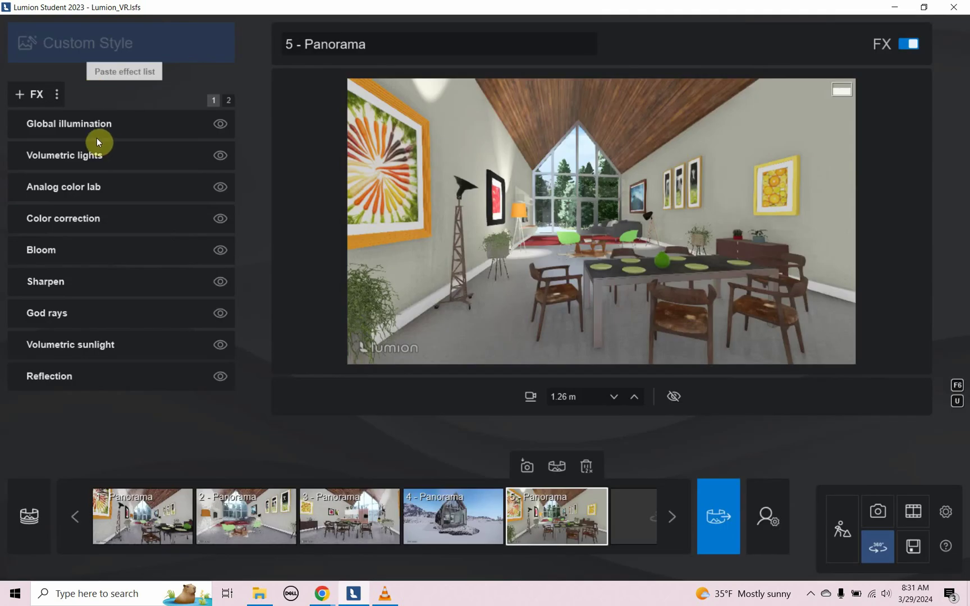
pyautogui.click(384, 357)
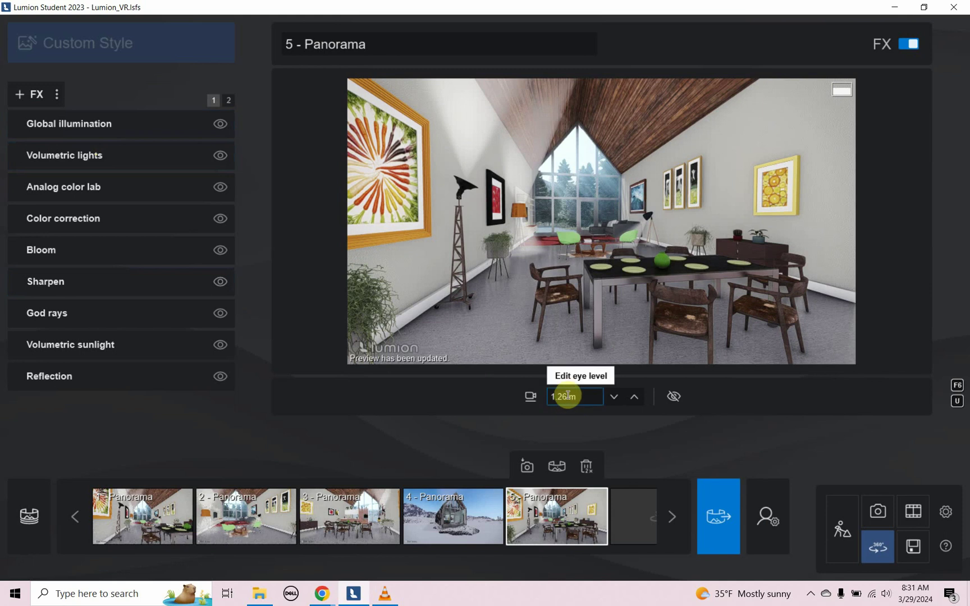
# - Set the eye level of 5 - Panorama to 1.0 m and store its camera viewpoint again
pyautogui.click(567, 395)
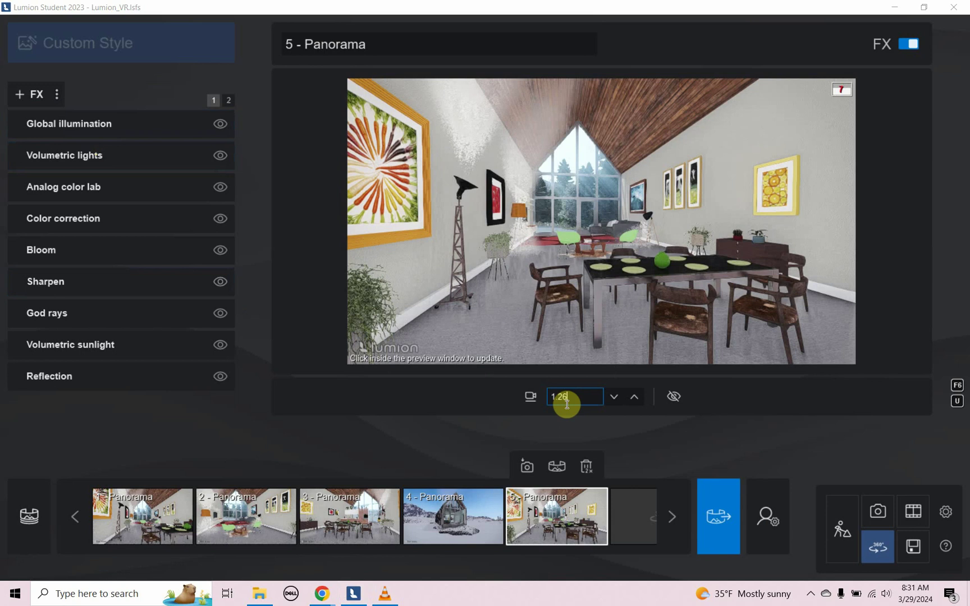
pyautogui.press('BackSpace')
pyautogui.press('BackSpace')
pyautogui.press('BackSpace')
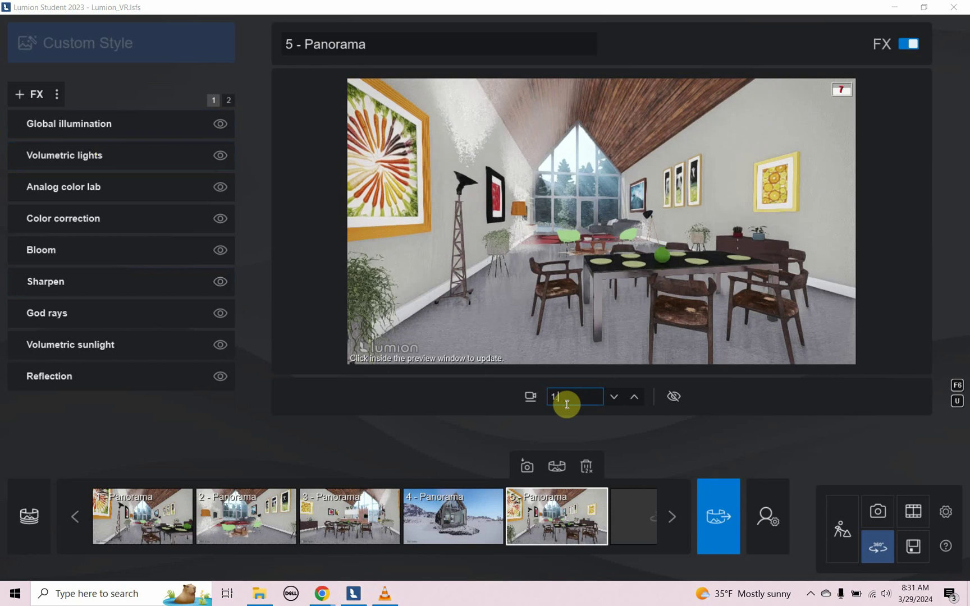
pyautogui.write('.0')
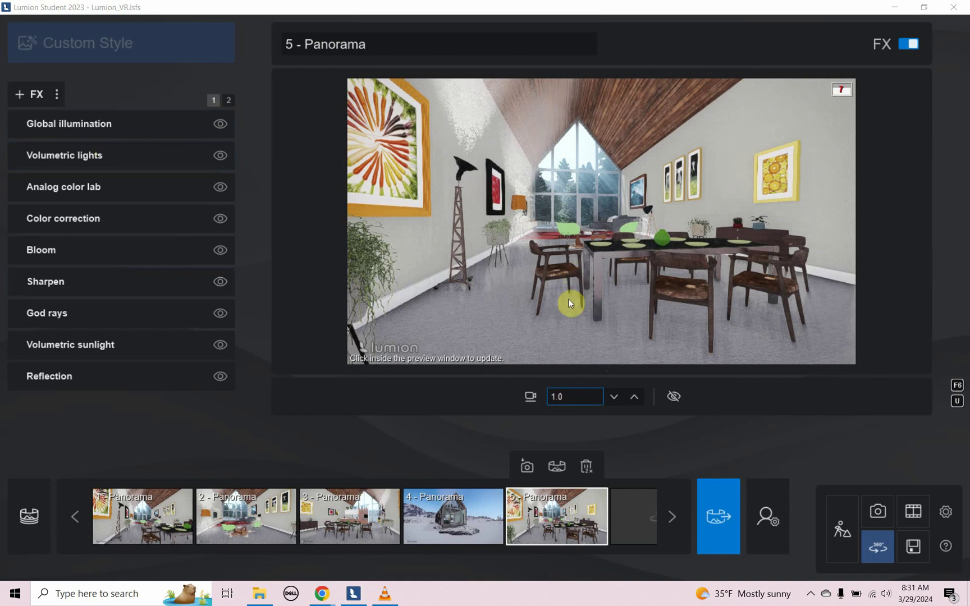
pyautogui.click(526, 467)
pyautogui.click(526, 468)
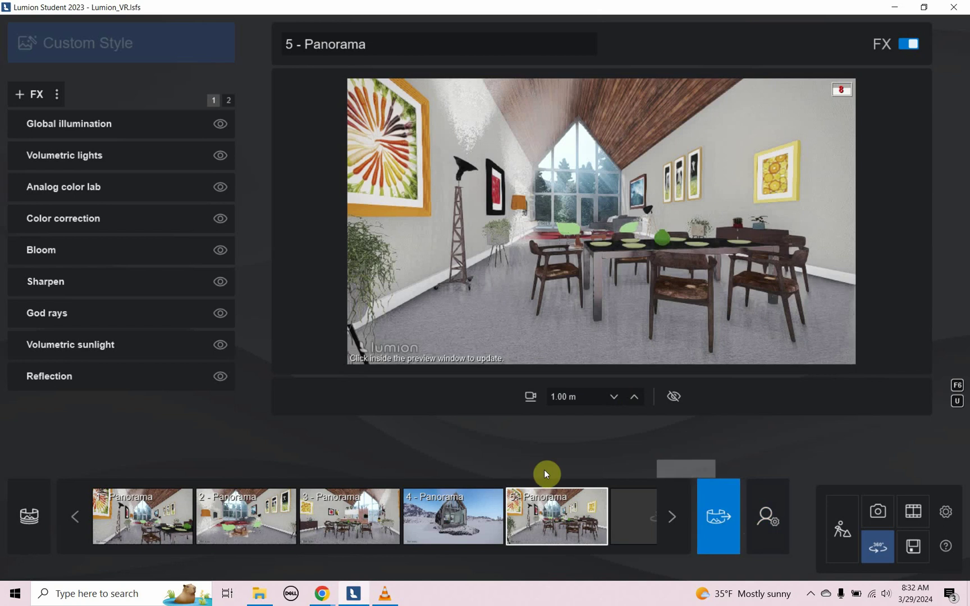
# - Open the 360 panorama render settings for 5 - Panorama
pyautogui.moveTo(555, 512)
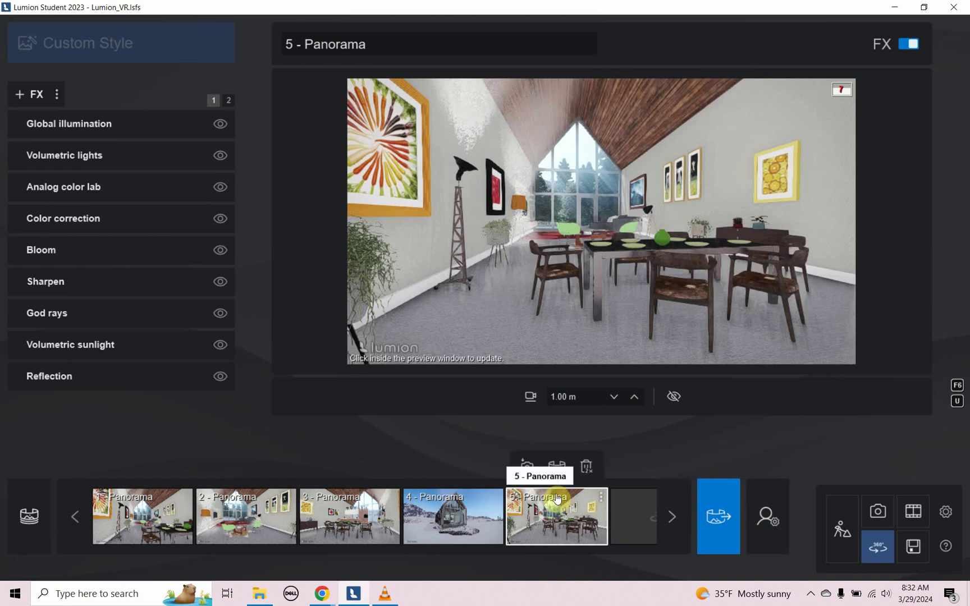
pyautogui.click(560, 465)
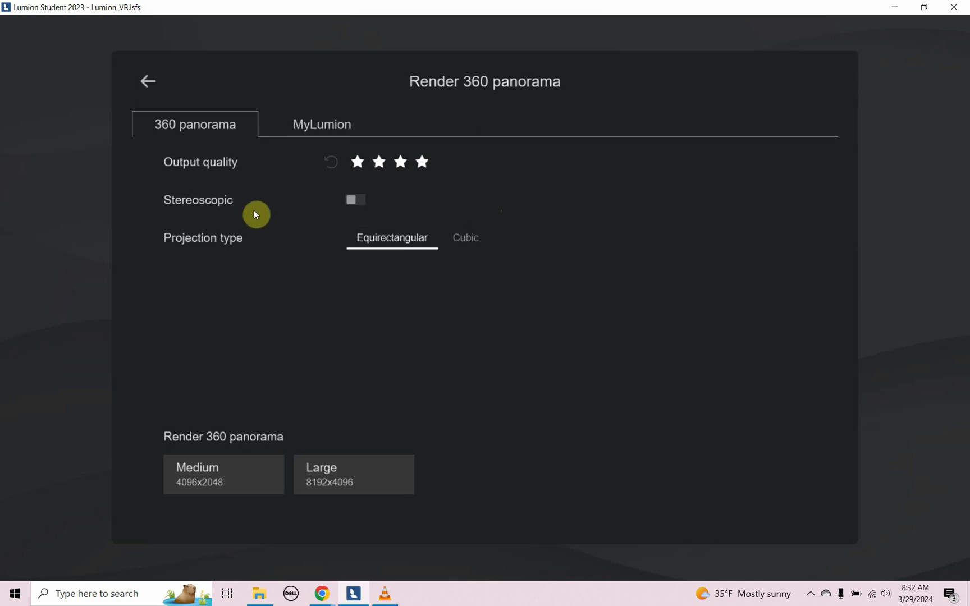
# - Try the Stereoscopic option for the panorama render and switch it back off
pyautogui.click(350, 210)
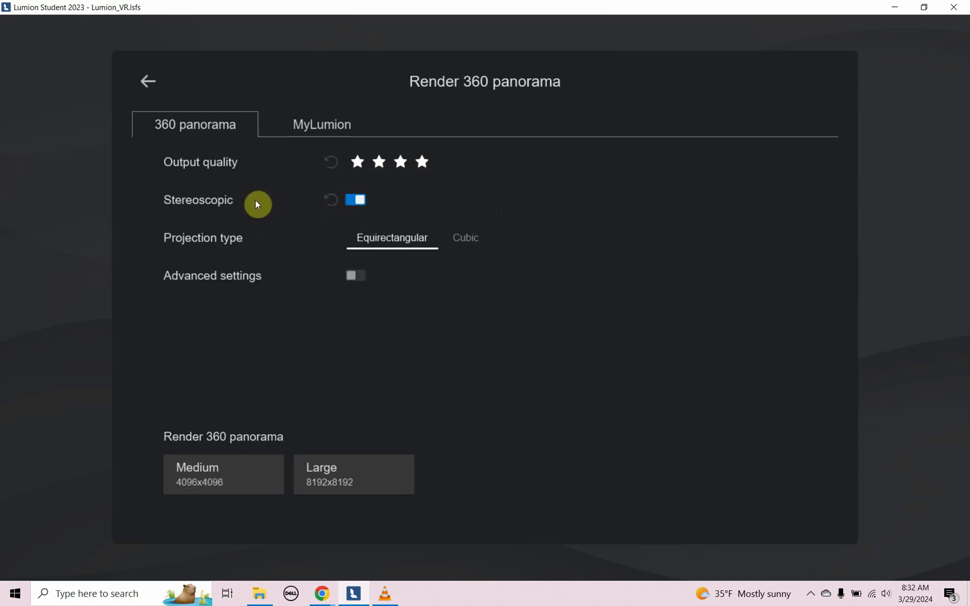
pyautogui.click(345, 213)
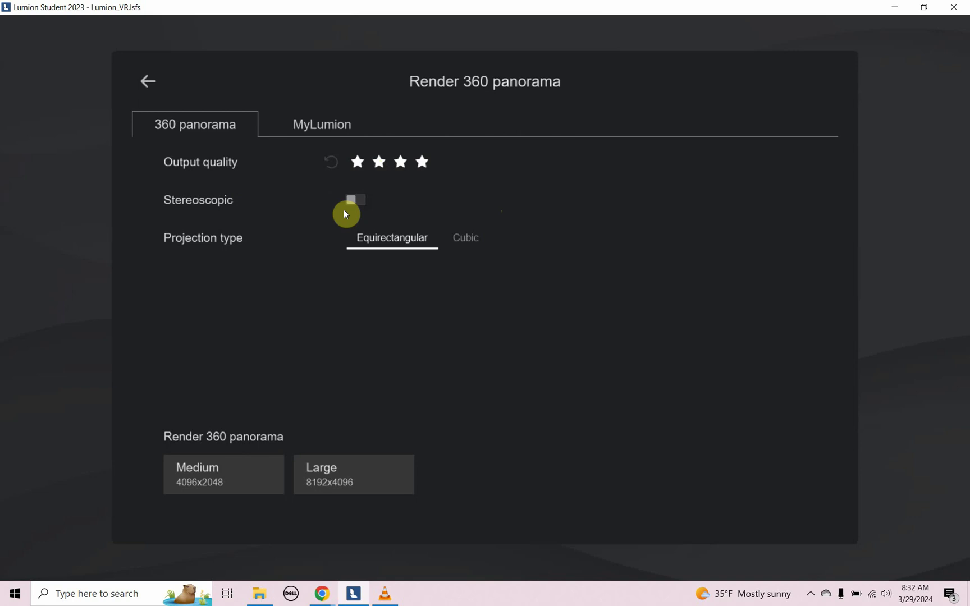
pyautogui.click(351, 210)
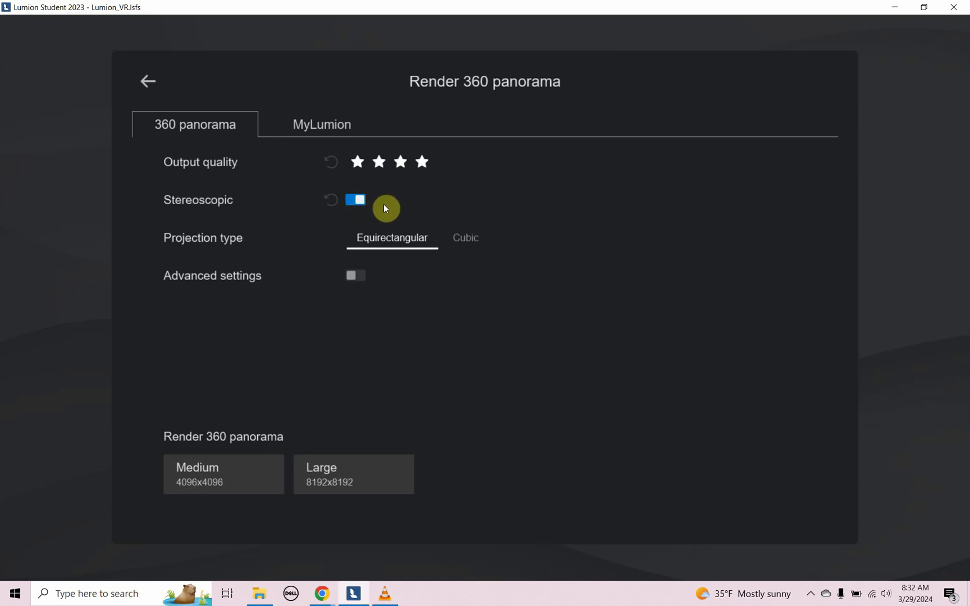
pyautogui.click(350, 205)
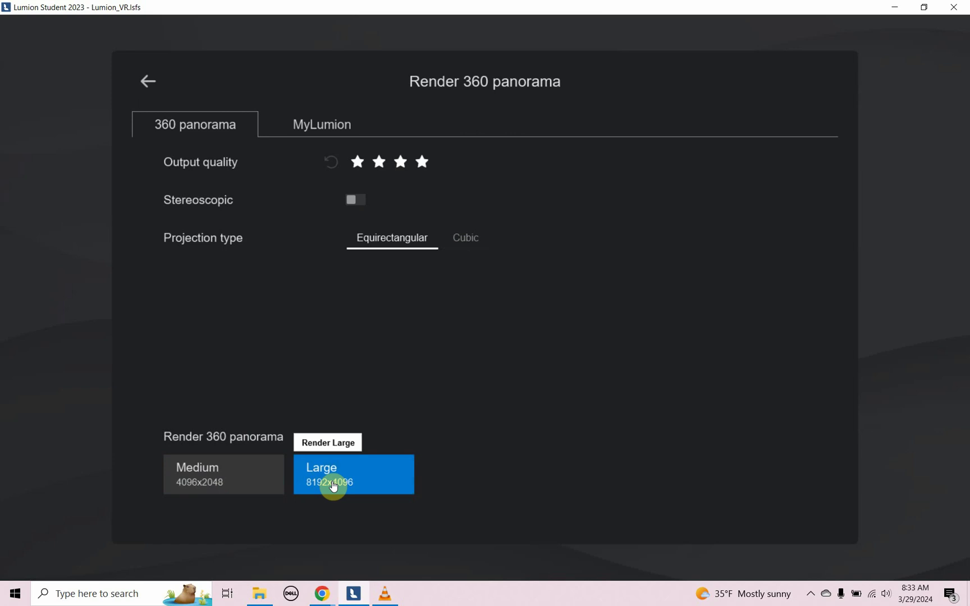
# - Render the panorama at Medium size, 4096x2048, and save the image as Lumion_VR in the Lumion_VR folder
pyautogui.click(236, 475)
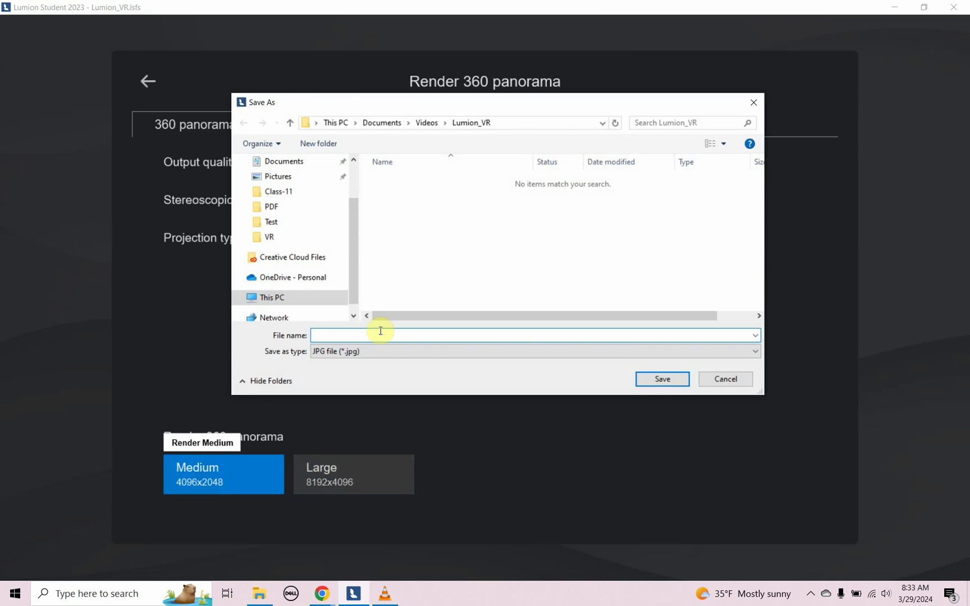
pyautogui.click(379, 350)
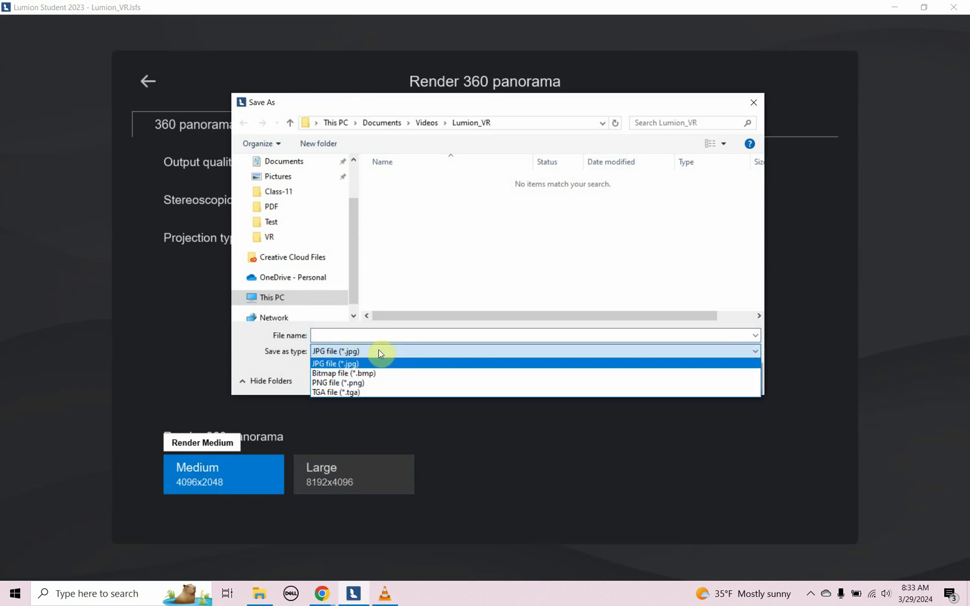
pyautogui.click(361, 375)
pyautogui.write('Lumion_VR')
pyautogui.click(669, 380)
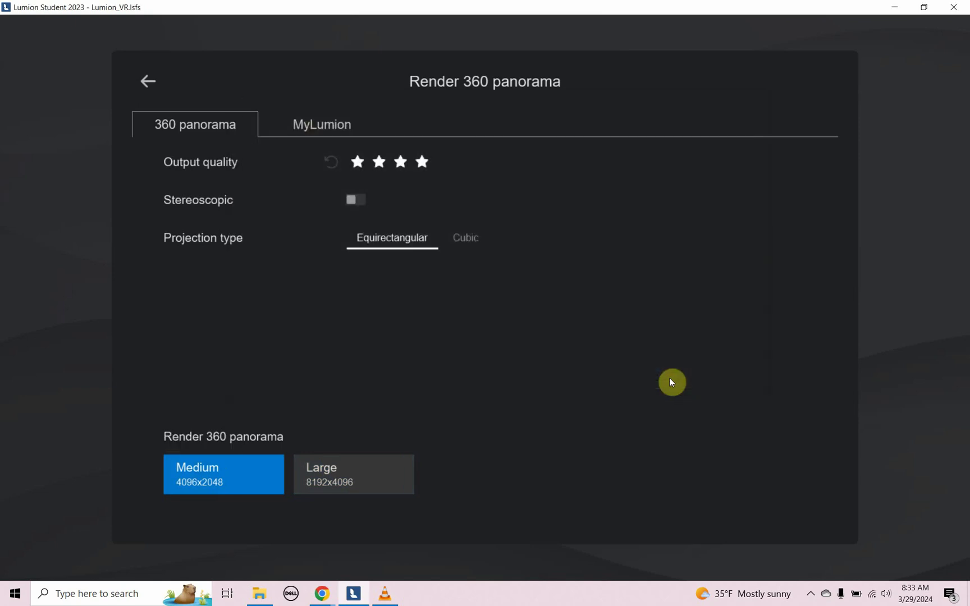